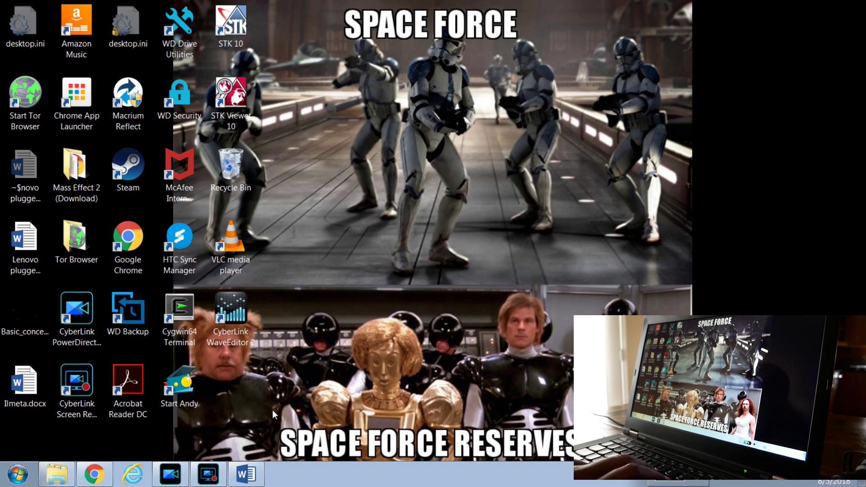
- Minimize the Screen Recorder, bring up the two-clip PowerDirector project, and open the first clip's options
click(217, 473)
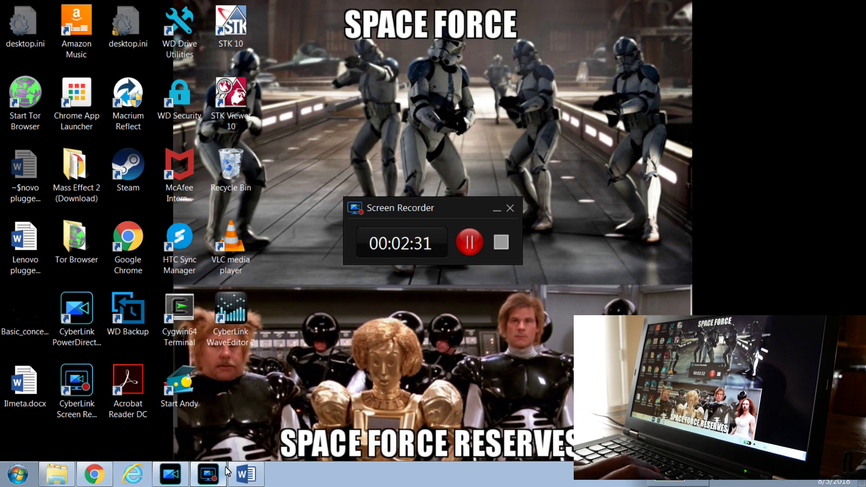
click(497, 208)
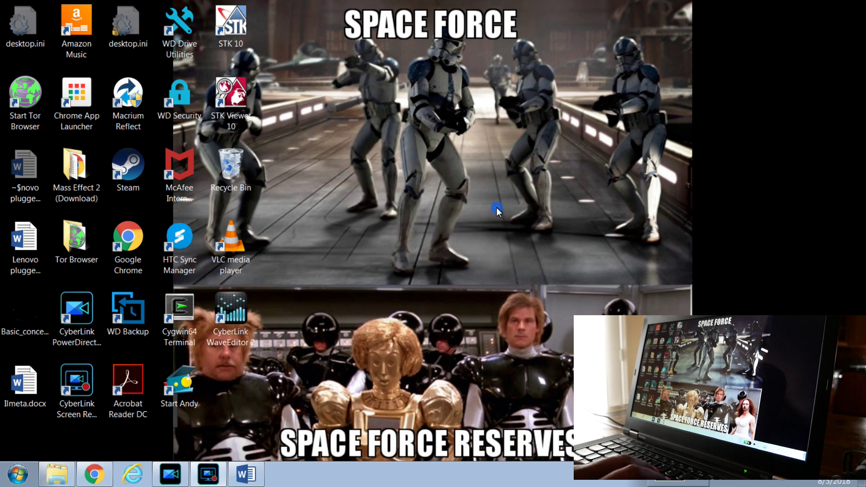
click(171, 479)
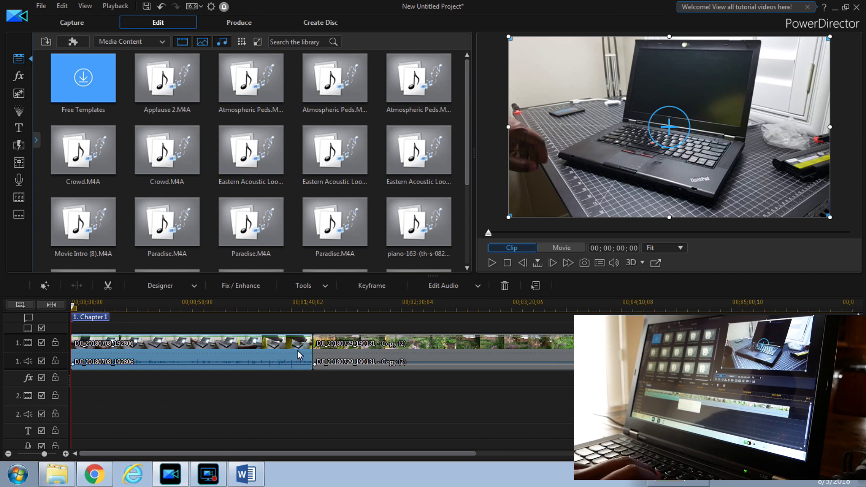
right_click(249, 348)
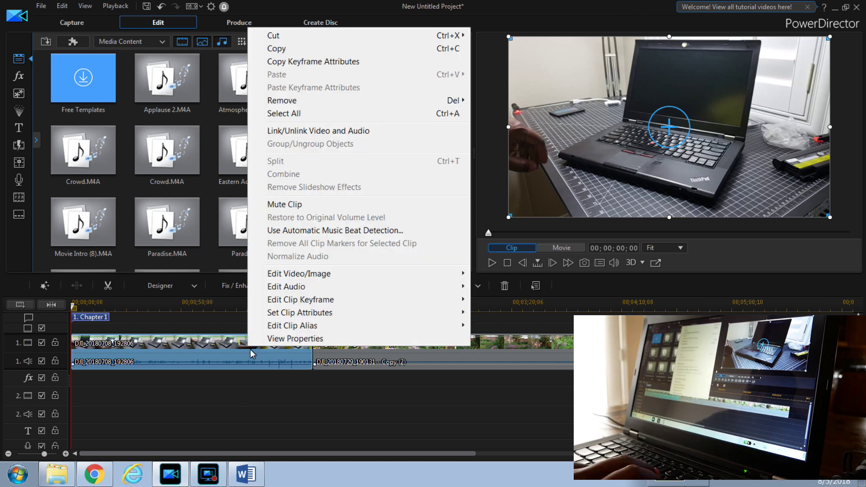
click(320, 339)
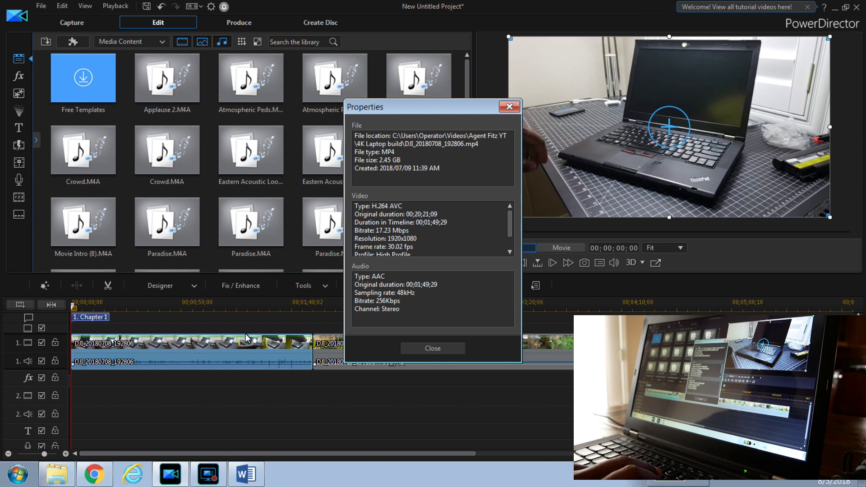
drag(413, 102, 415, 81)
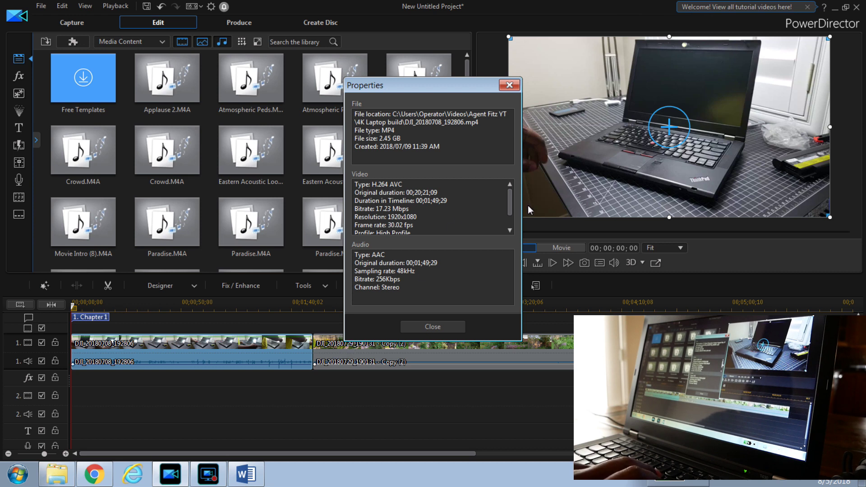
drag(508, 199, 510, 214)
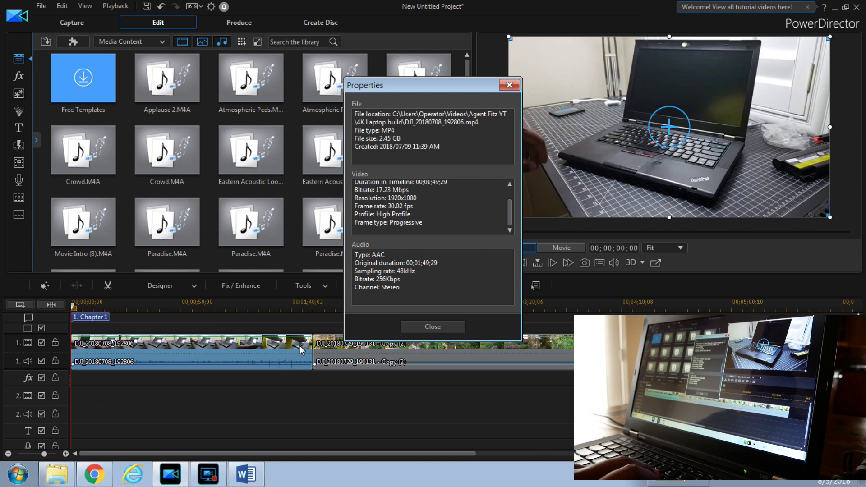
click(456, 329)
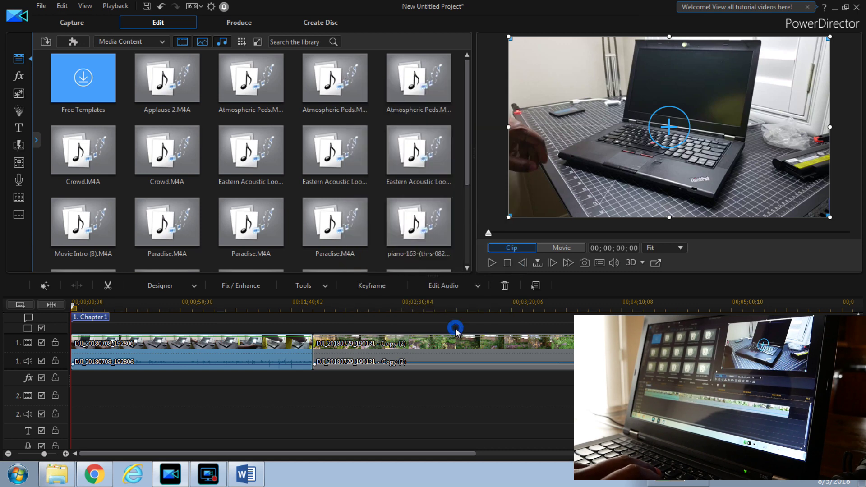
- Review the second clip's properties (3840x2160, 30.02 fps, 1.24 GB MP4), then close them
click(438, 347)
right_click(437, 346)
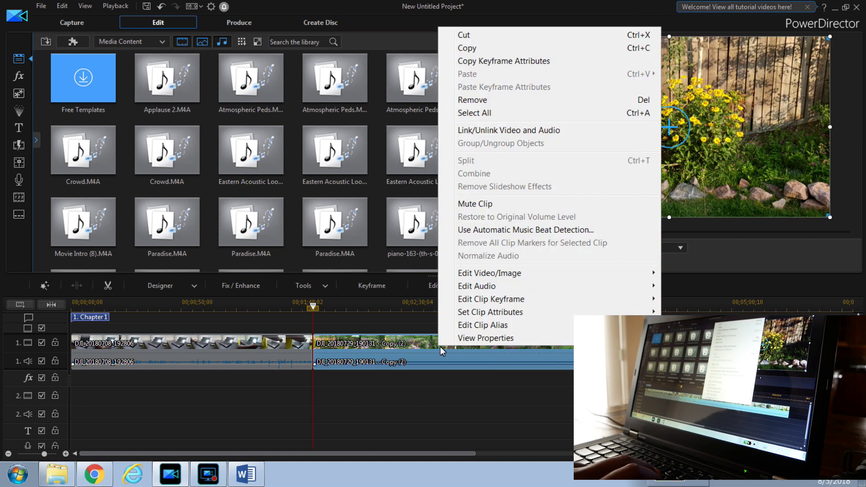
click(477, 338)
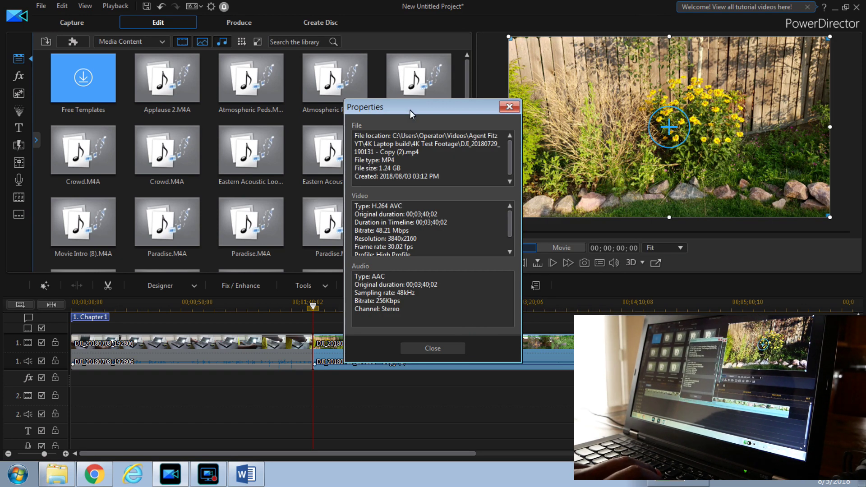
drag(410, 109, 290, 66)
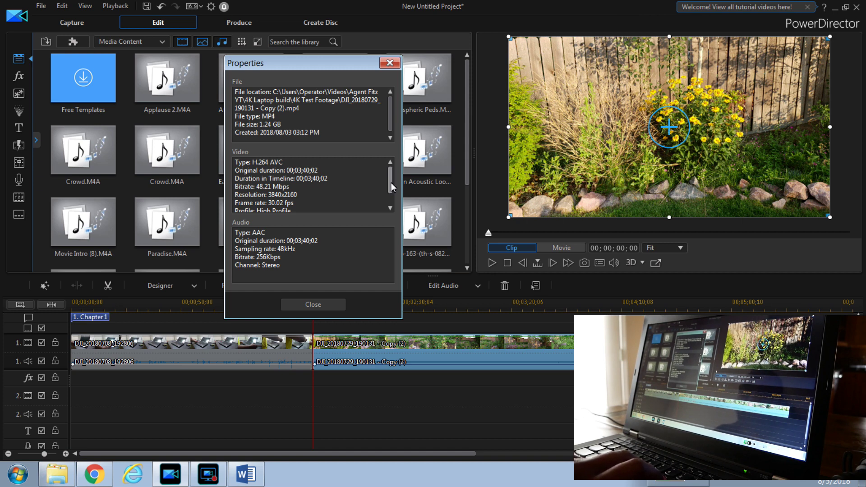
drag(391, 182, 389, 190)
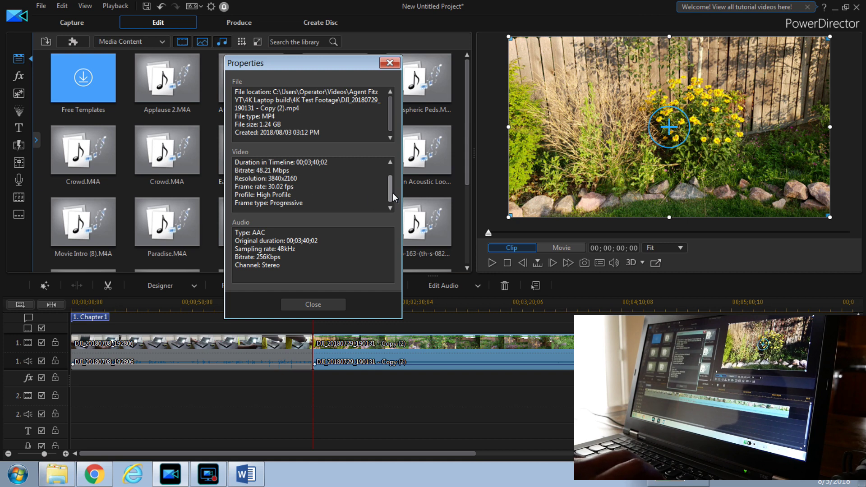
mouse_move(392, 193)
mouse_down()
mouse_move(390, 201)
mouse_move(392, 182)
mouse_up()
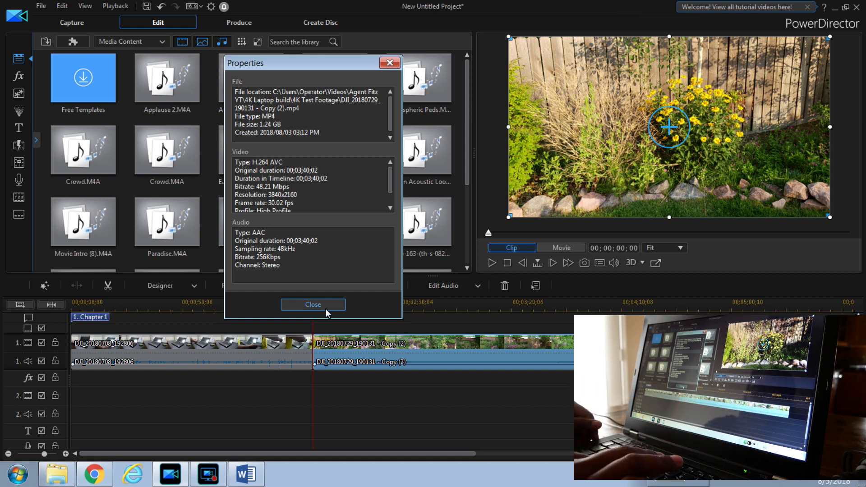
click(323, 306)
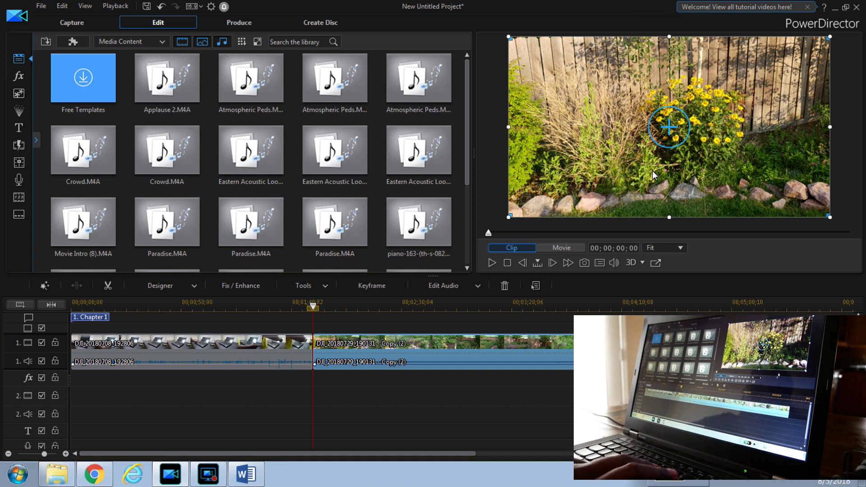
- Undock and enlarge the preview window, then cue the playhead to 00;00;55;02 in the first clip
click(657, 266)
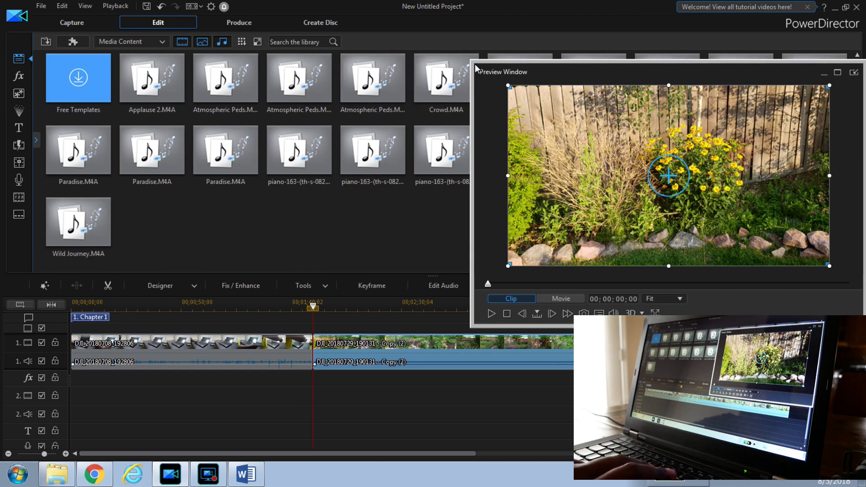
drag(475, 67, 378, 29)
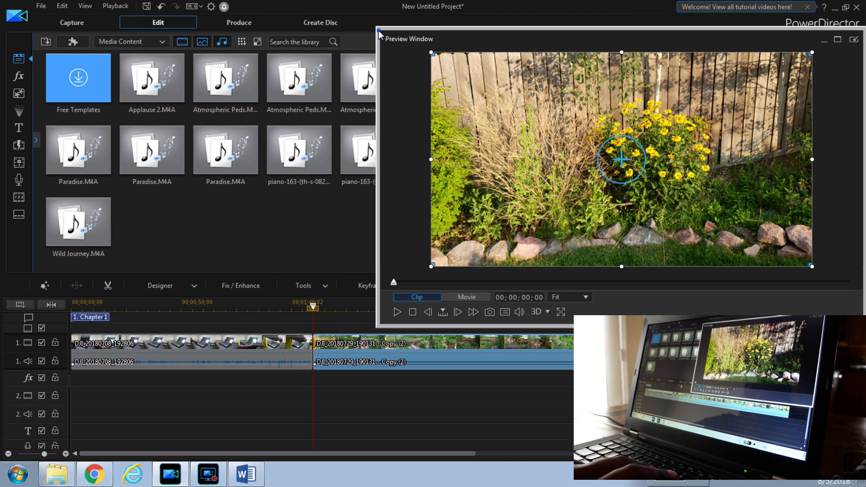
drag(377, 28, 341, 28)
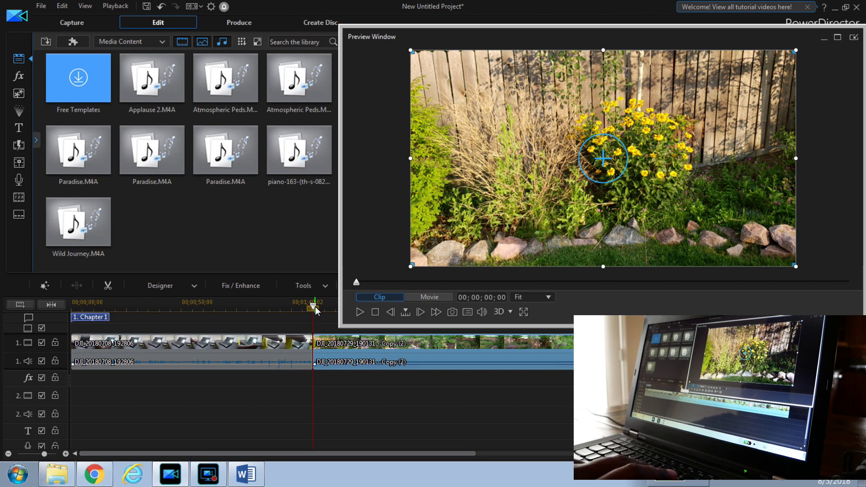
drag(314, 309, 194, 310)
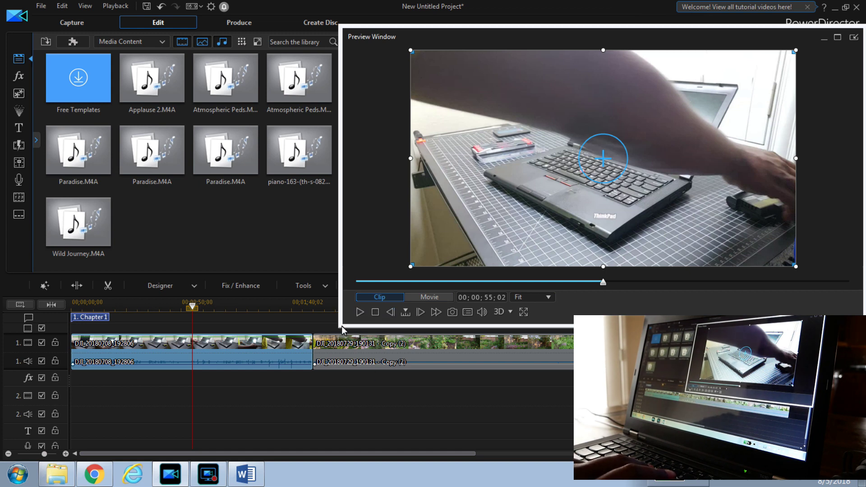
- Play from the first clip into the 4K garden footage, reaching 00;01;53;00
click(360, 312)
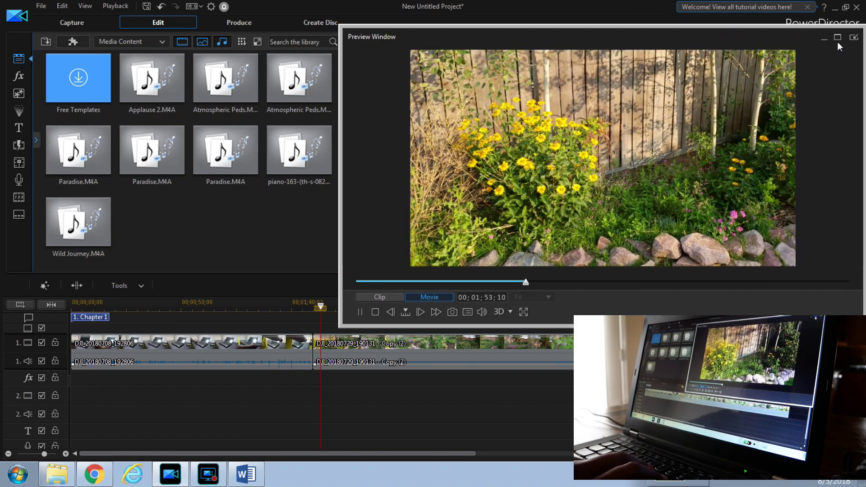
- Watch the garden clip full screen, skip ahead to about 00;02;52;15, then restore the floating preview
click(837, 38)
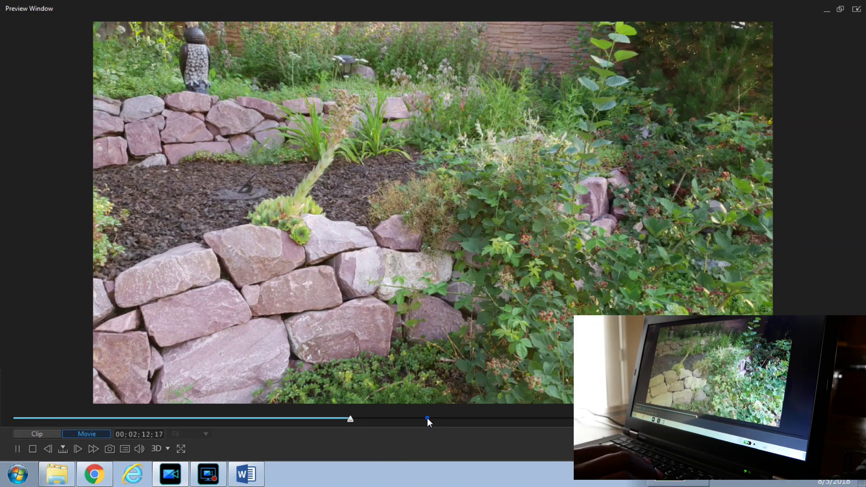
click(427, 418)
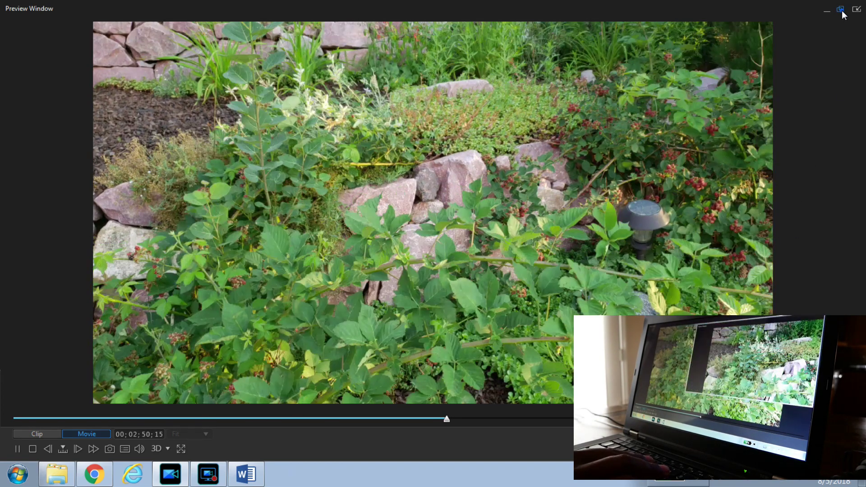
click(840, 9)
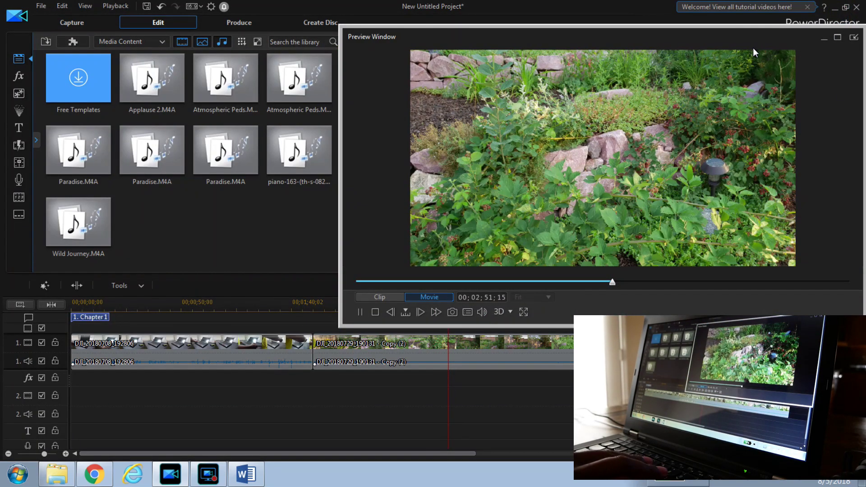
- Dock the preview back into the editor and replay from the start, pausing at 00;00;21;24
click(850, 40)
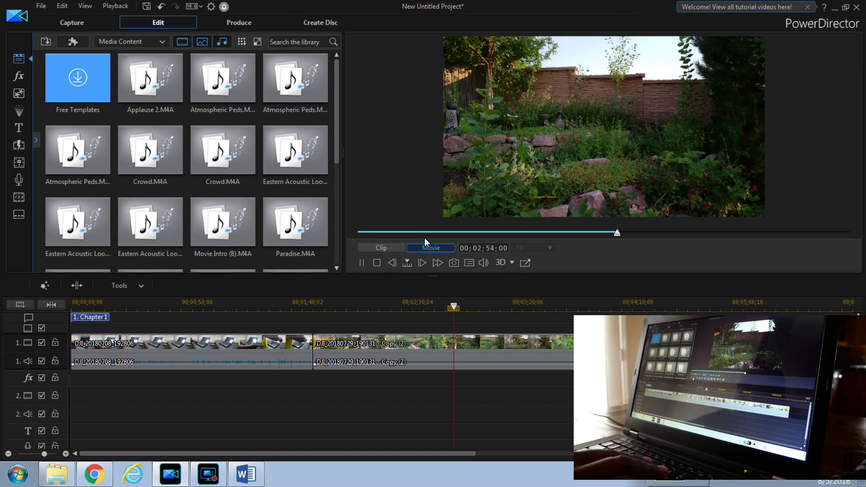
click(372, 264)
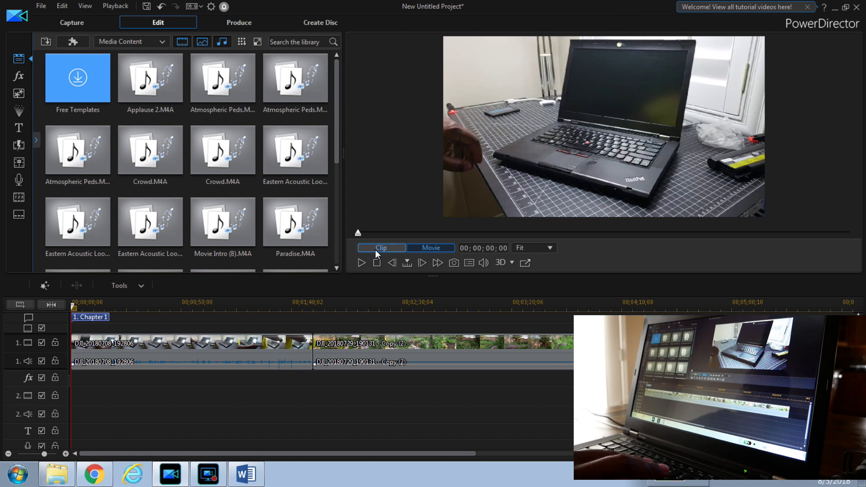
click(361, 267)
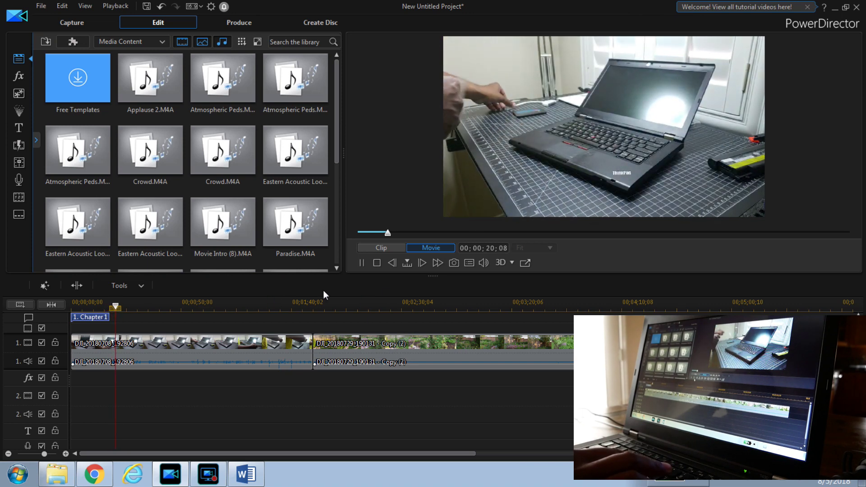
click(362, 263)
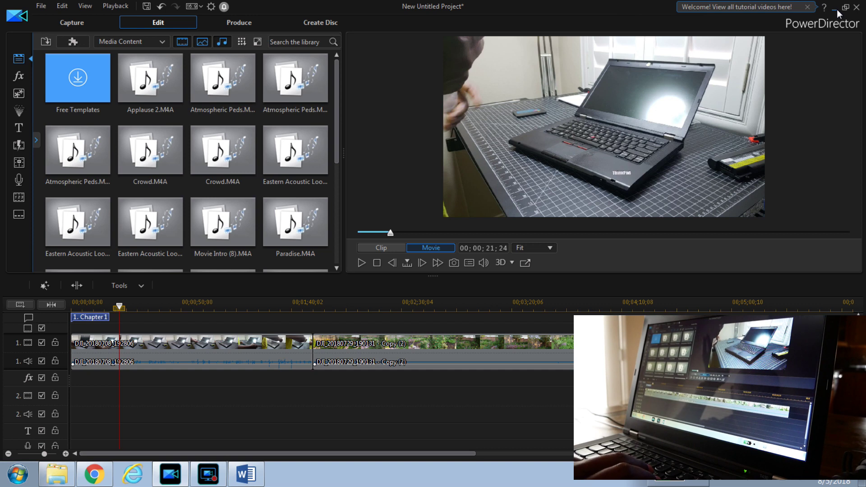
- Minimize PowerDirector and restore Chrome showing the Kingston HyperX Impact 8GB listing at $90.62
click(832, 12)
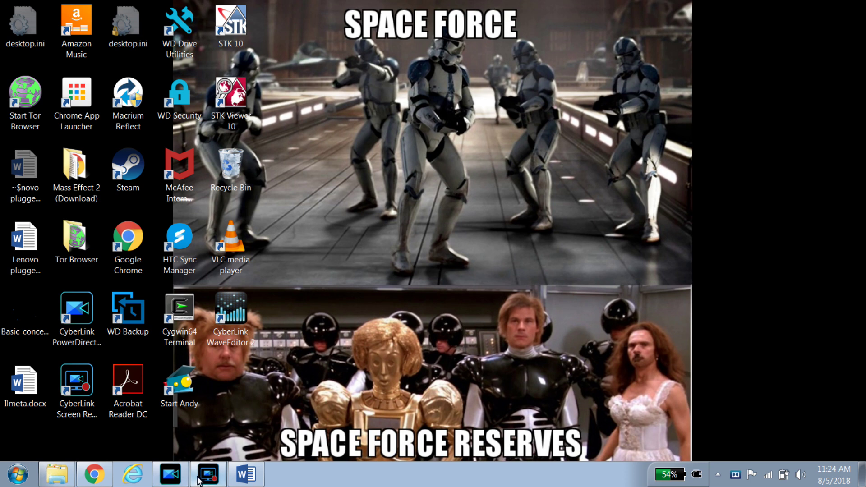
click(99, 478)
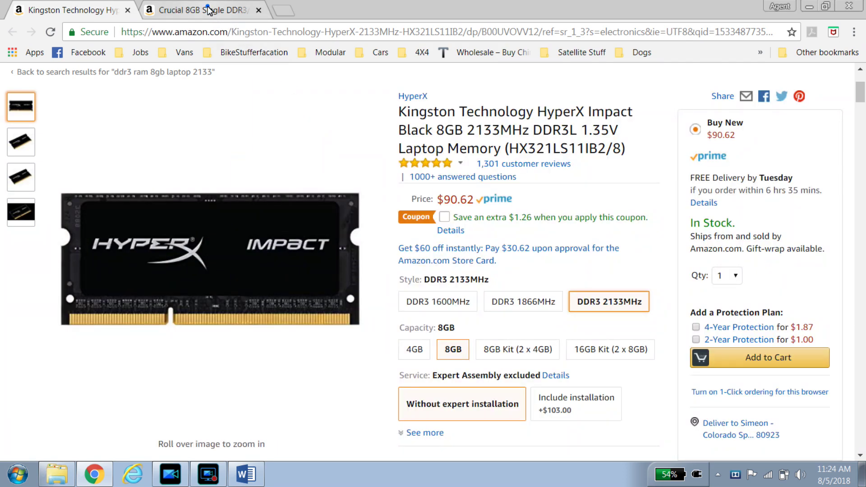
- Browse the Crucial 8GB DDR3L page, then return to the Kingston HyperX Impact listing at $90.62
click(209, 10)
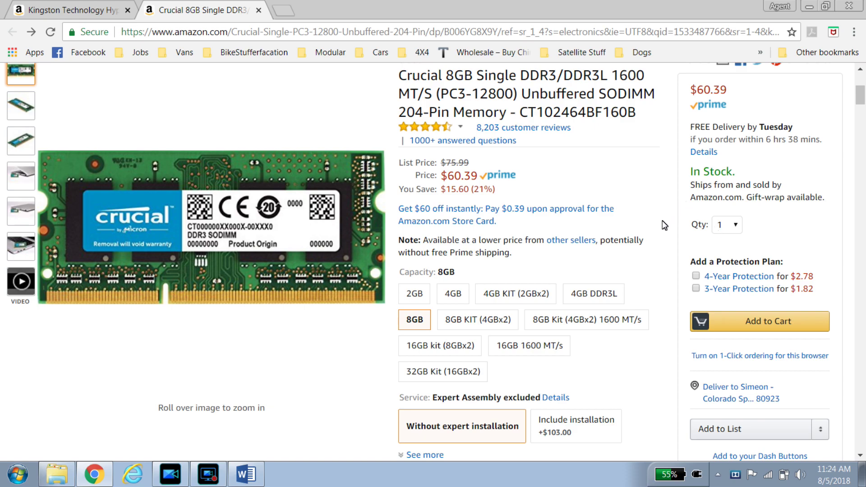
scroll(664, 225, up, 3)
scroll(664, 226, down, 10)
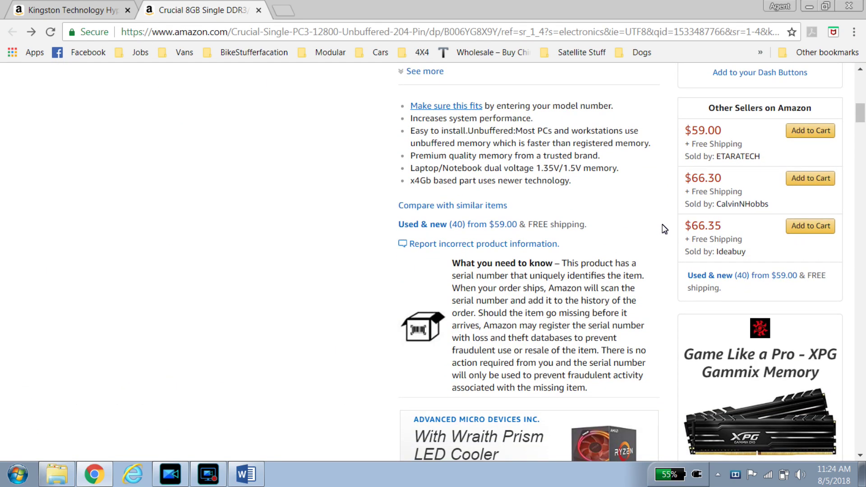
scroll(662, 224, down, 7)
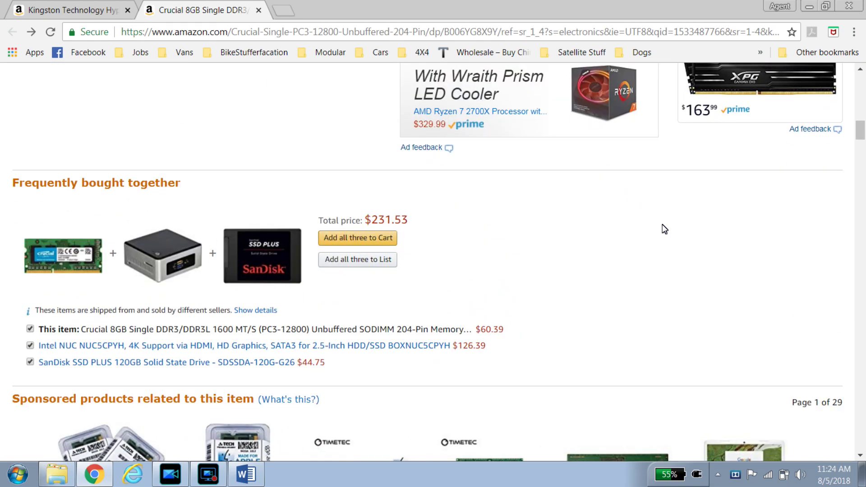
scroll(662, 224, up, 6)
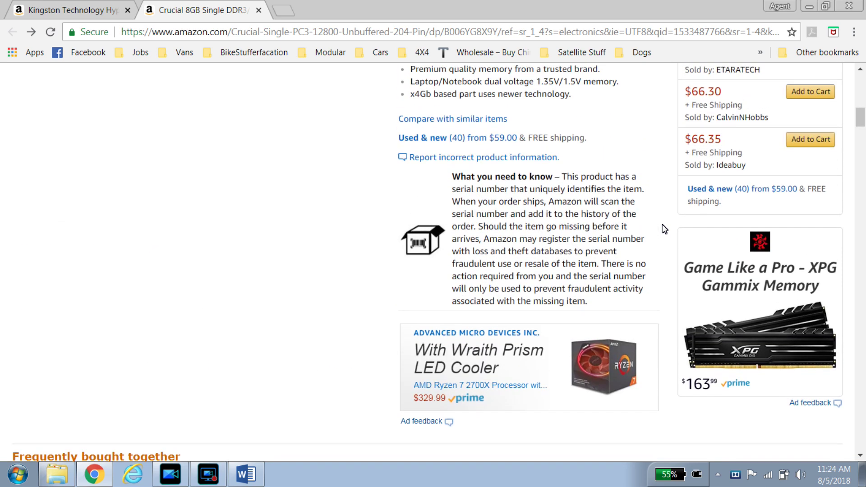
scroll(595, 257, up, 2)
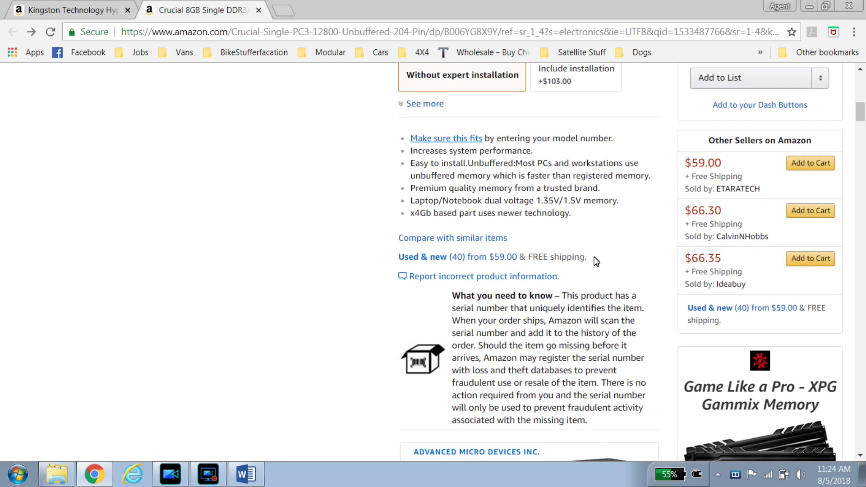
scroll(601, 259, up, 3)
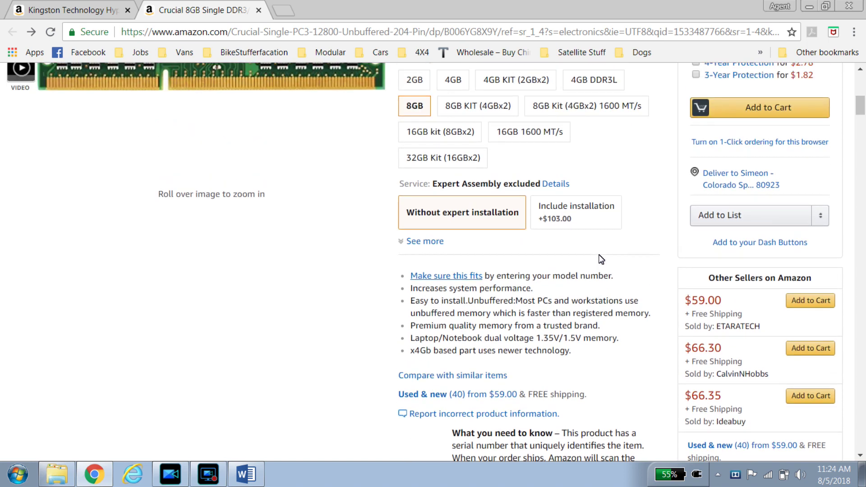
scroll(563, 233, up, 4)
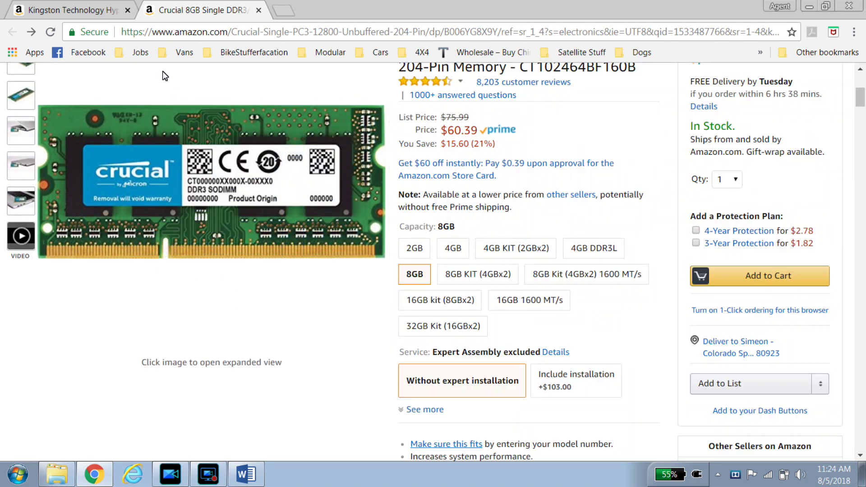
click(77, 10)
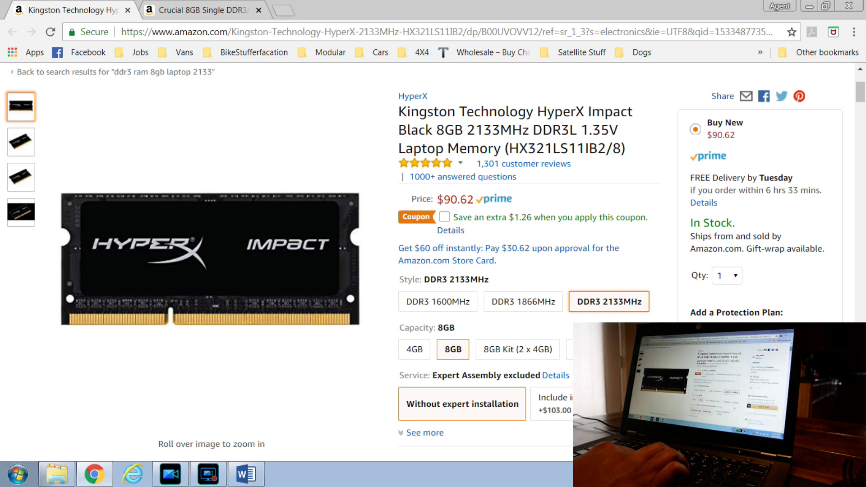
click(188, 12)
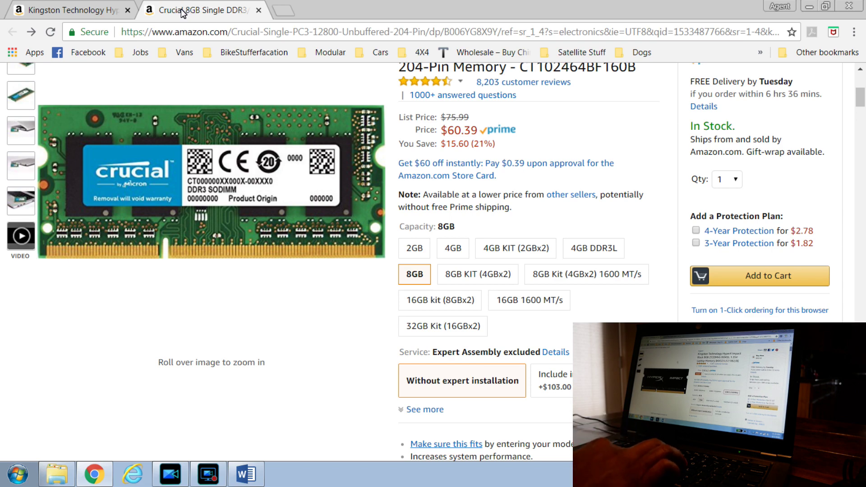
click(106, 10)
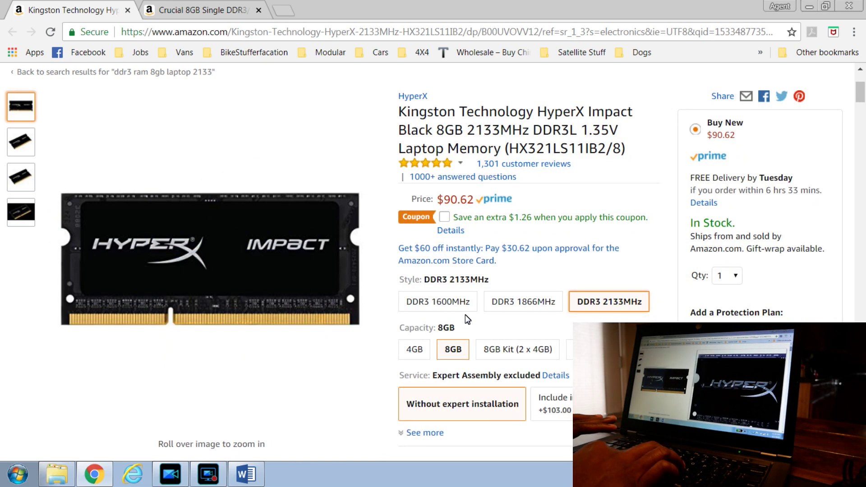
click(451, 305)
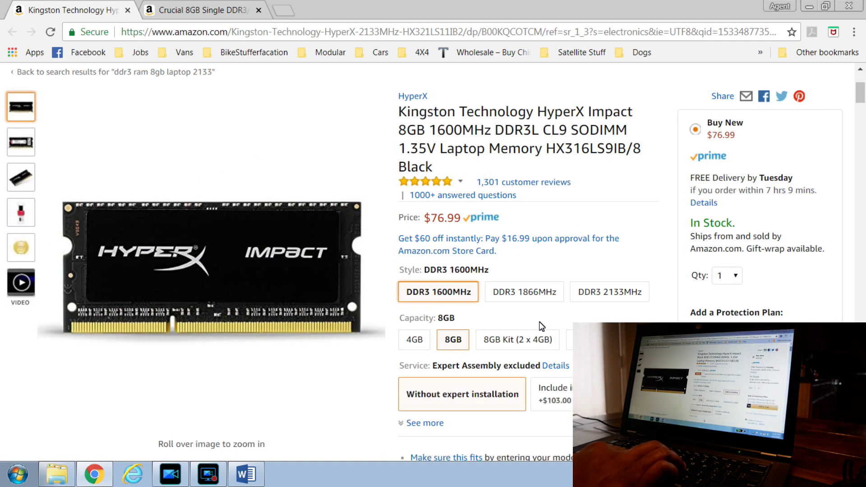
click(244, 16)
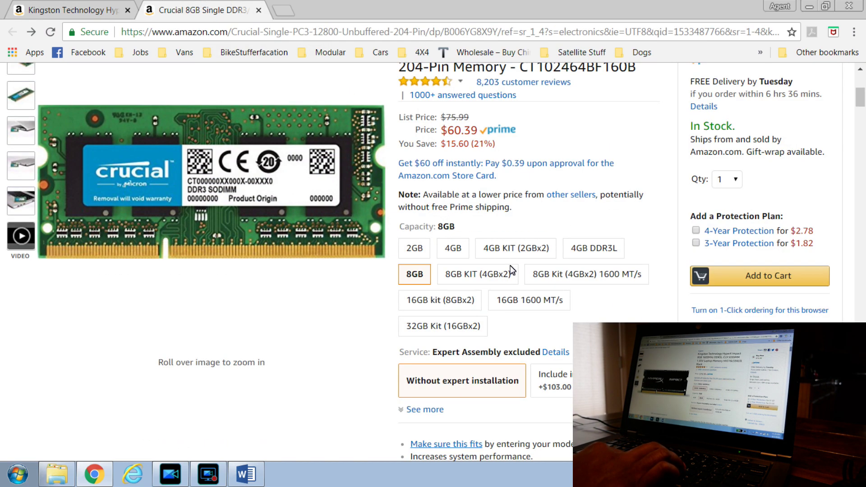
click(46, 10)
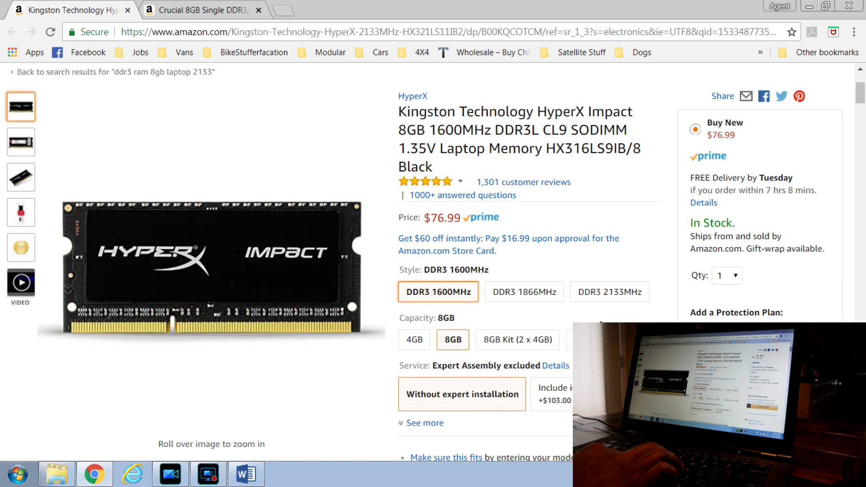
click(621, 290)
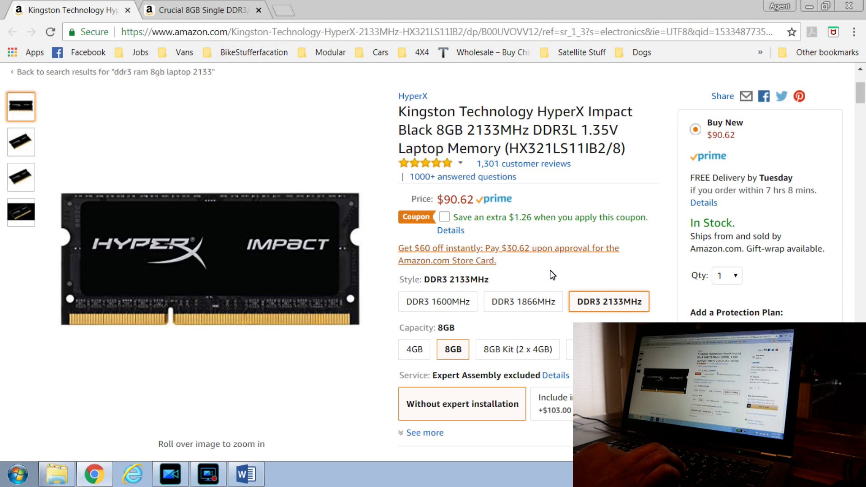
click(199, 12)
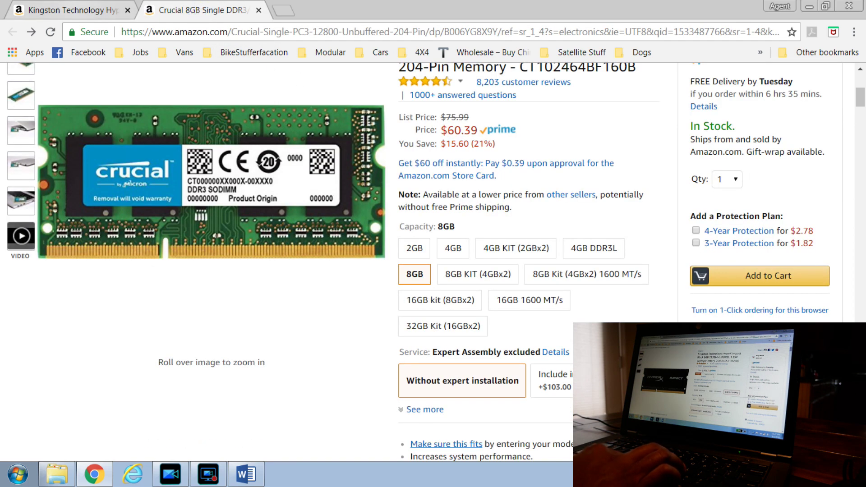
click(56, 7)
click(482, 220)
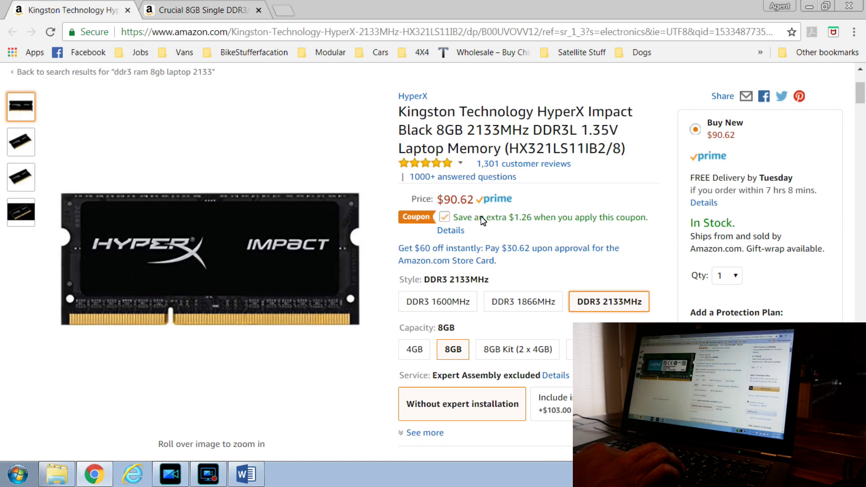
click(444, 298)
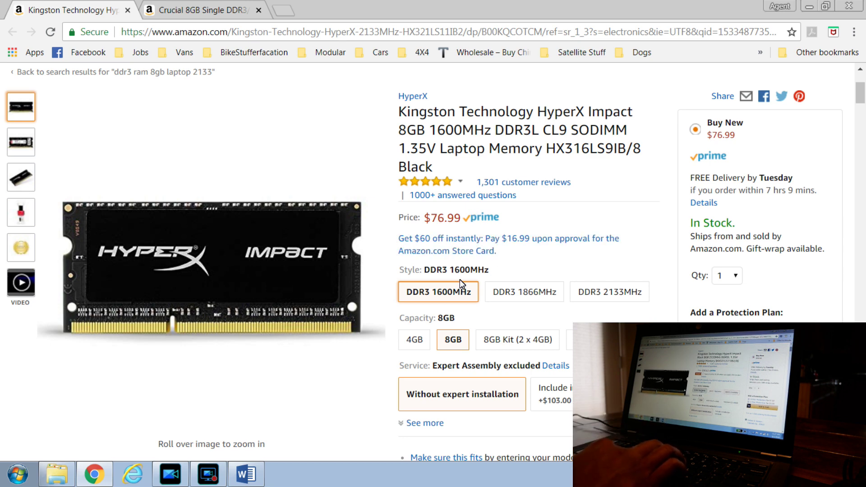
click(613, 293)
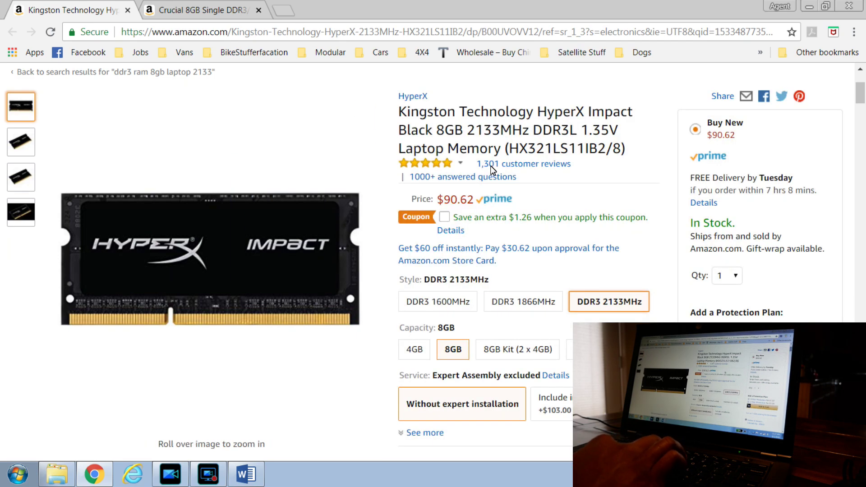
scroll(380, 248, down, 6)
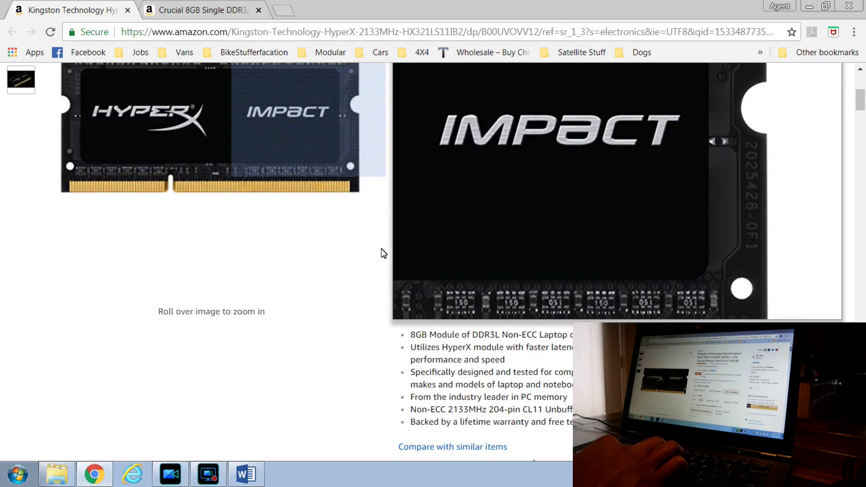
scroll(527, 296, up, 10)
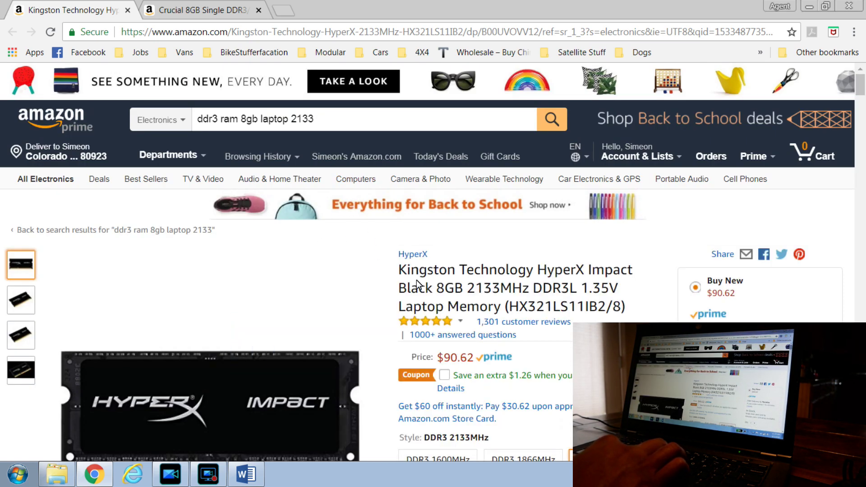
scroll(411, 171, down, 3)
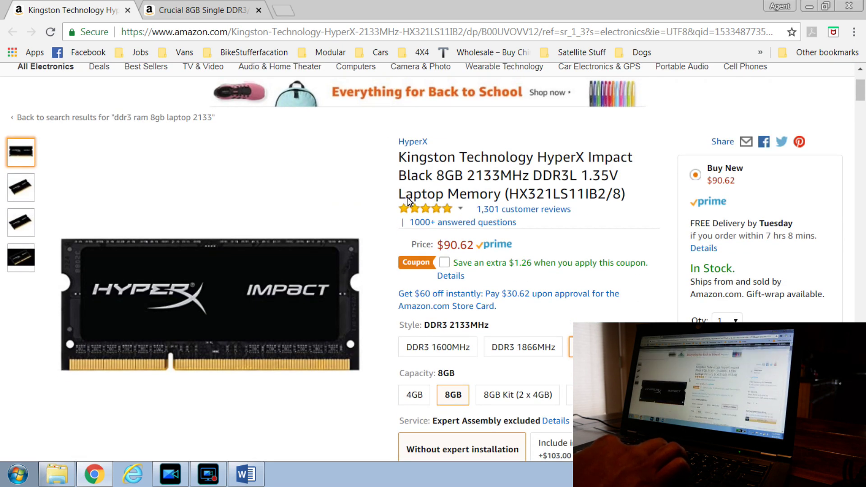
mouse_move(415, 209)
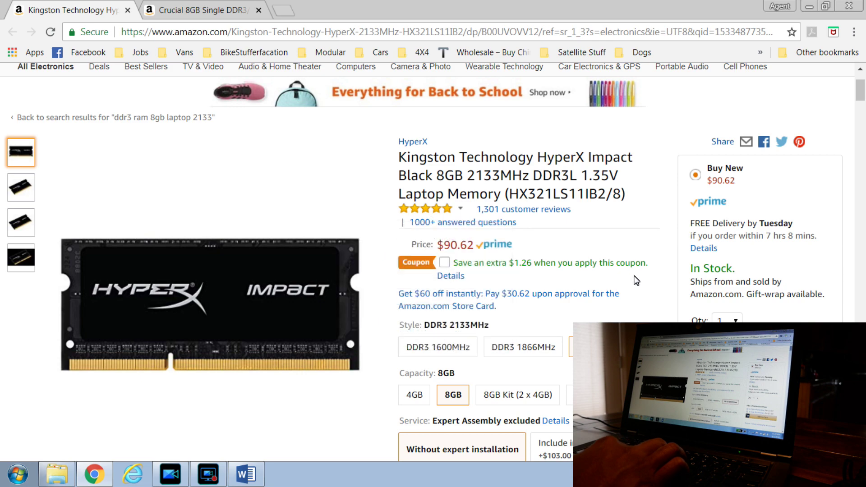
mouse_move(381, 351)
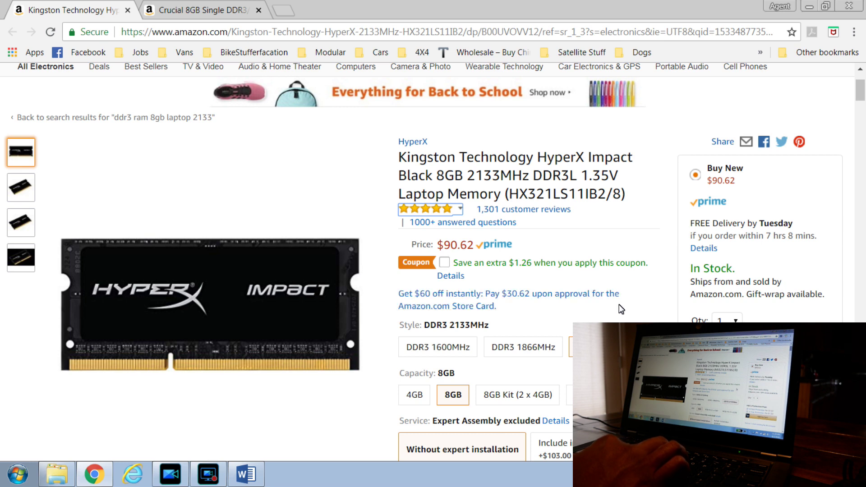
mouse_move(248, 348)
click(802, 2)
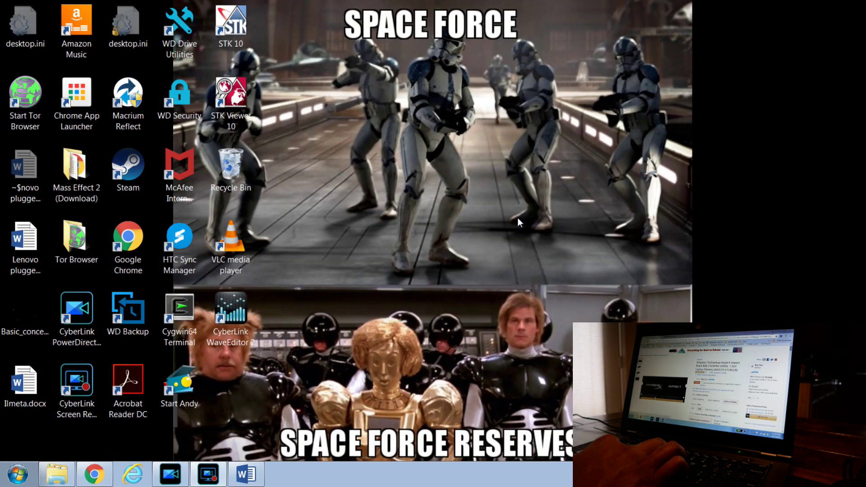
- Show the screen recorder window, then bring the two-clip PowerDirector project back to the front
click(209, 474)
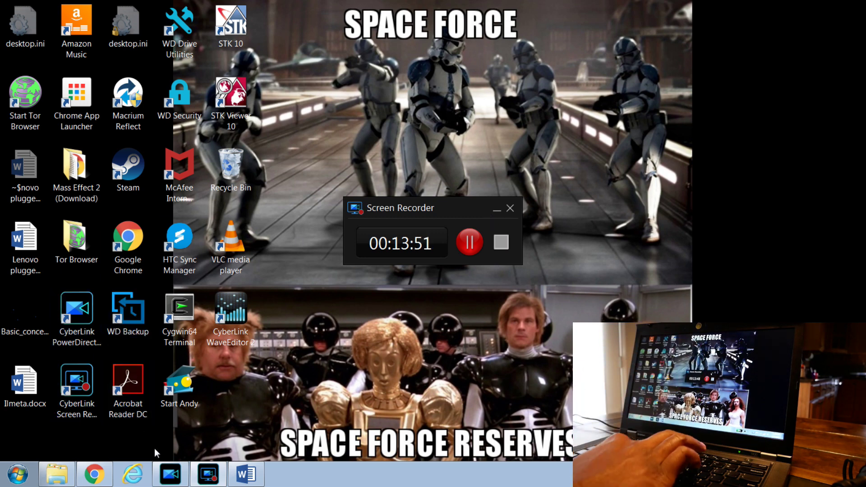
click(171, 473)
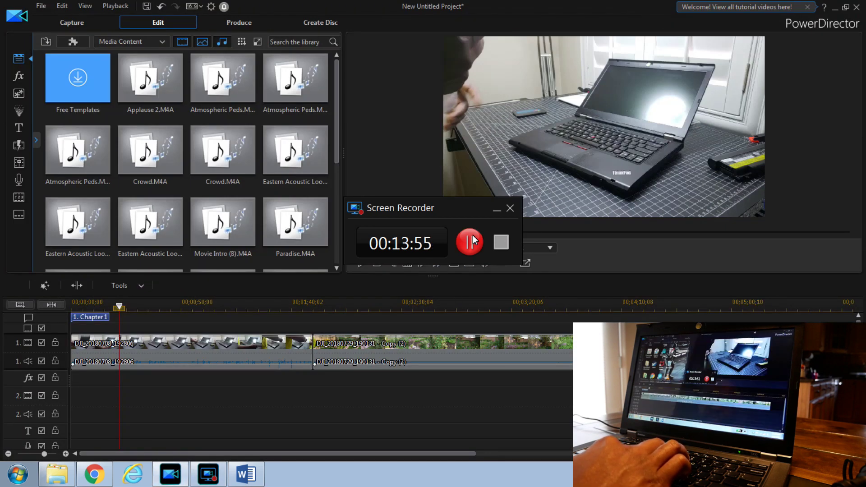
- Drag the Screen Recorder window down onto the timeline so the preview is uncovered
drag(404, 209, 551, 313)
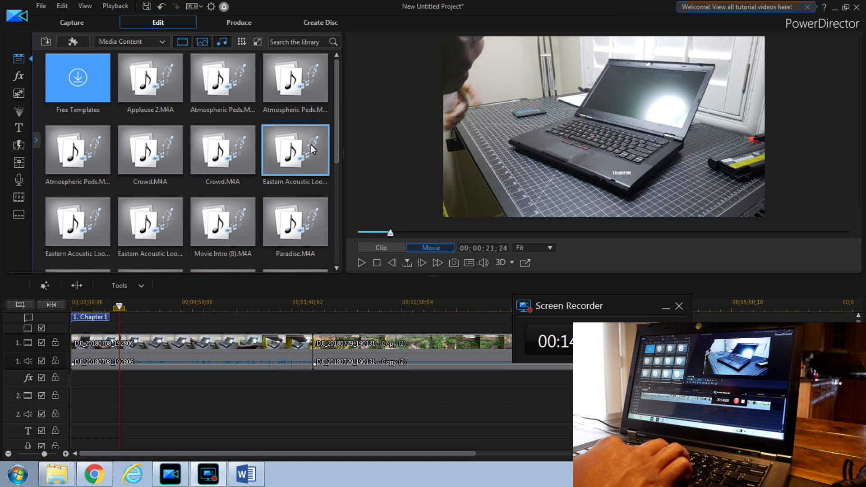
drag(337, 144, 339, 157)
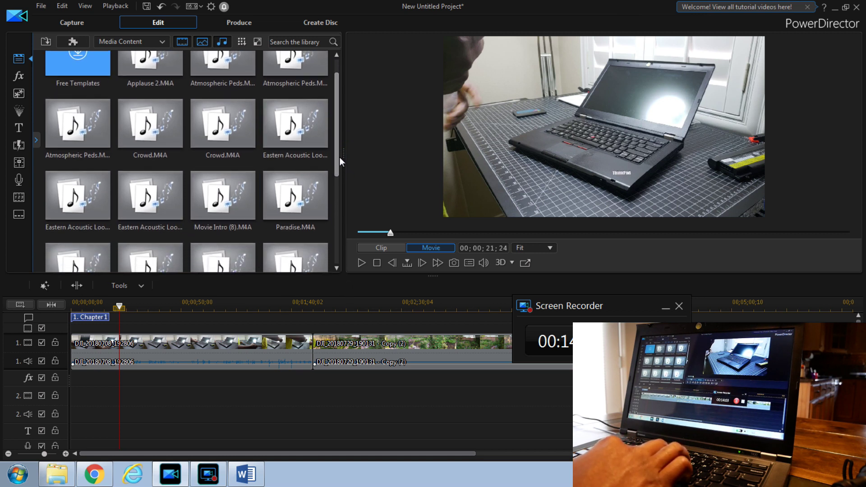